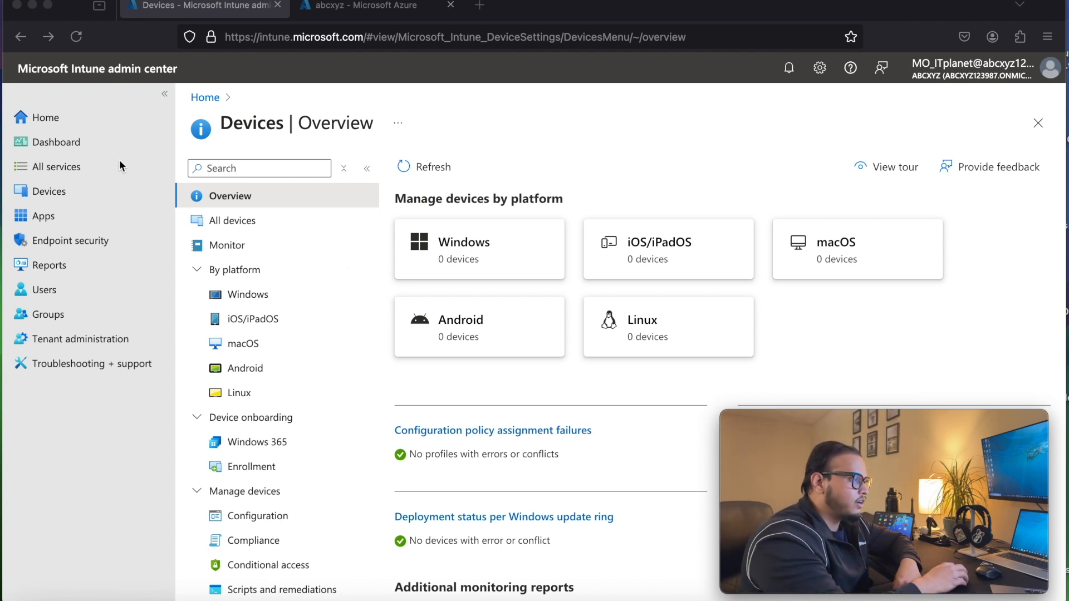
# Step: Go from the home page to the compliance policies for Windows devices
pyautogui.click(49, 117)
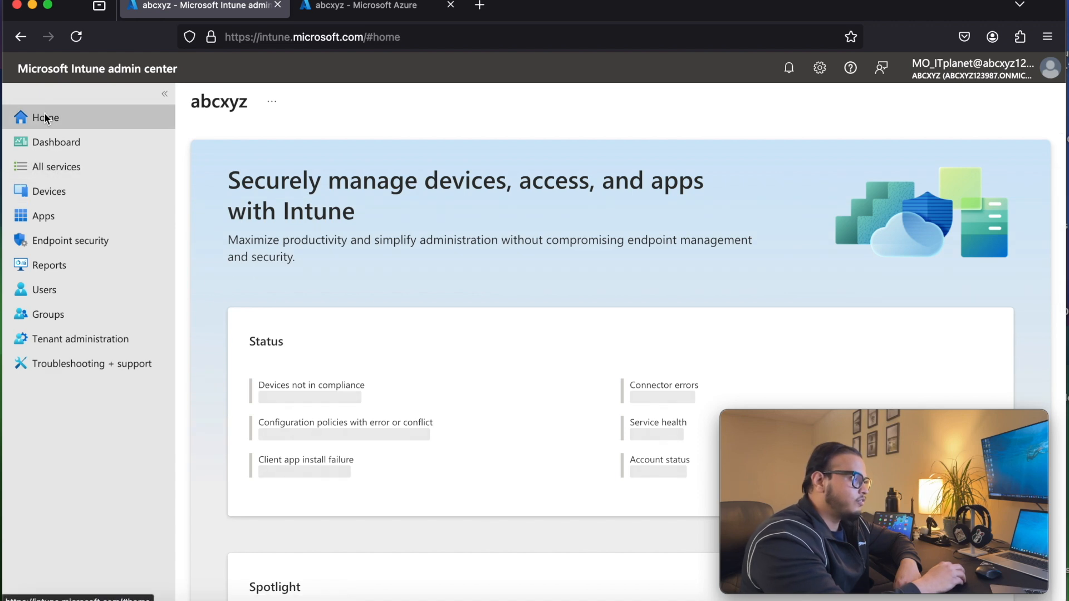
pyautogui.click(65, 191)
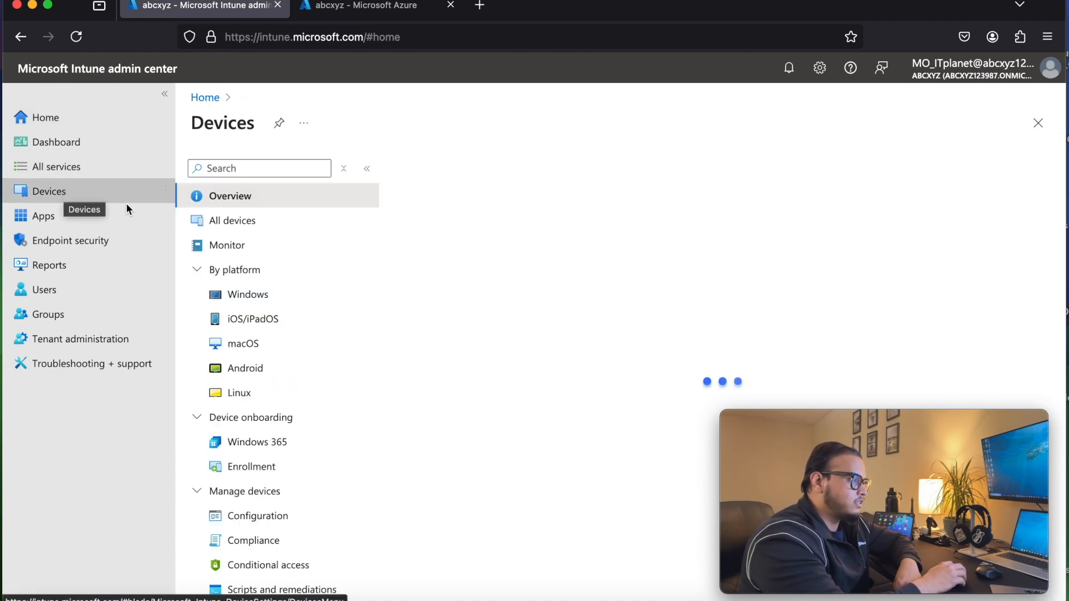
pyautogui.click(273, 294)
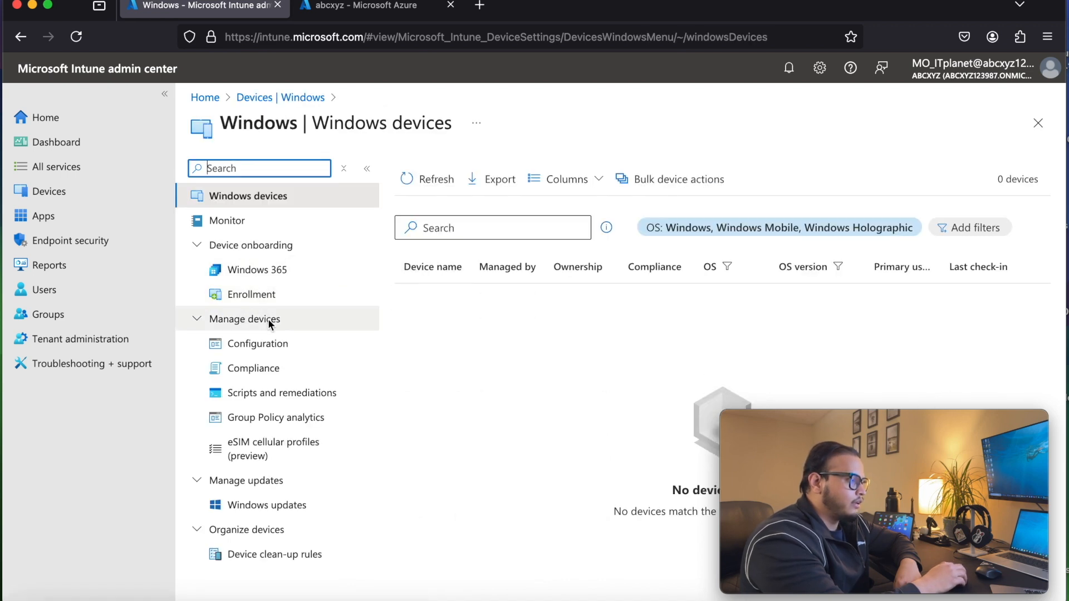
pyautogui.click(276, 369)
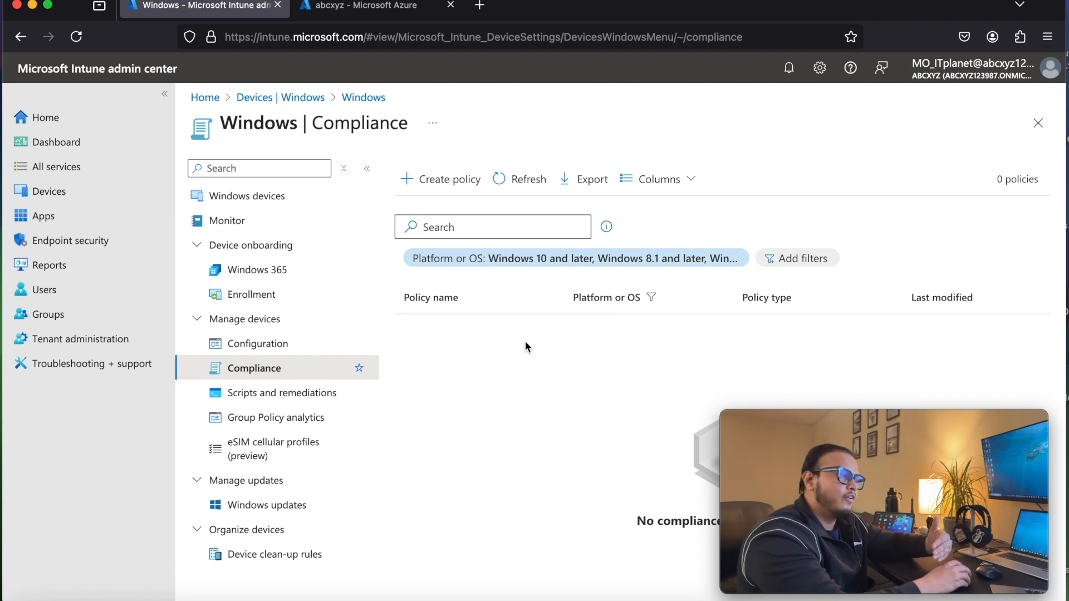
# Step: Start a new compliance policy for the Windows 10 and later platform
pyautogui.click(456, 176)
pyautogui.click(777, 167)
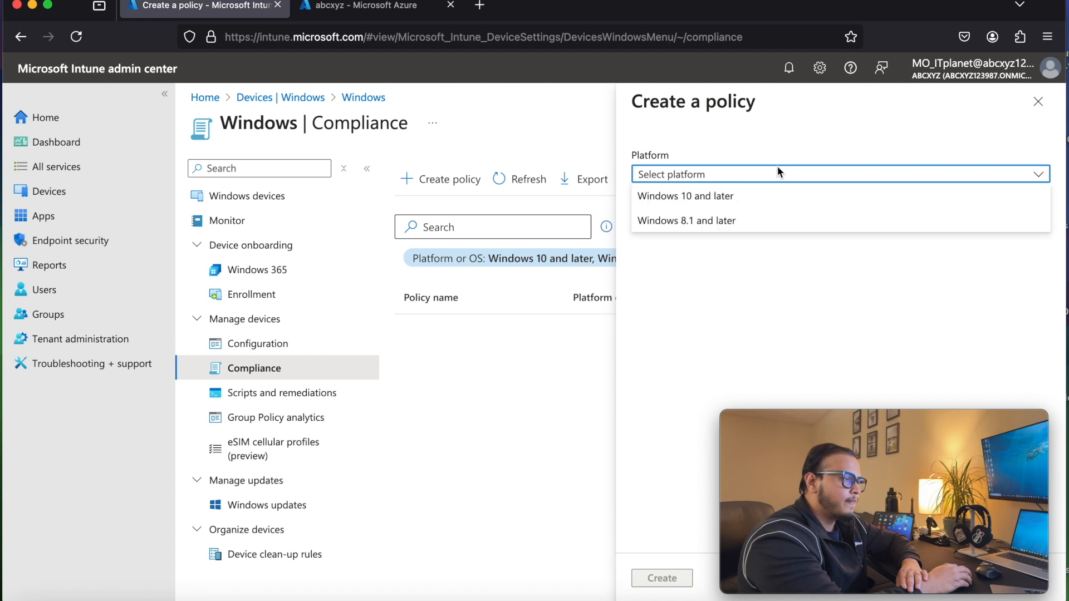
pyautogui.click(726, 197)
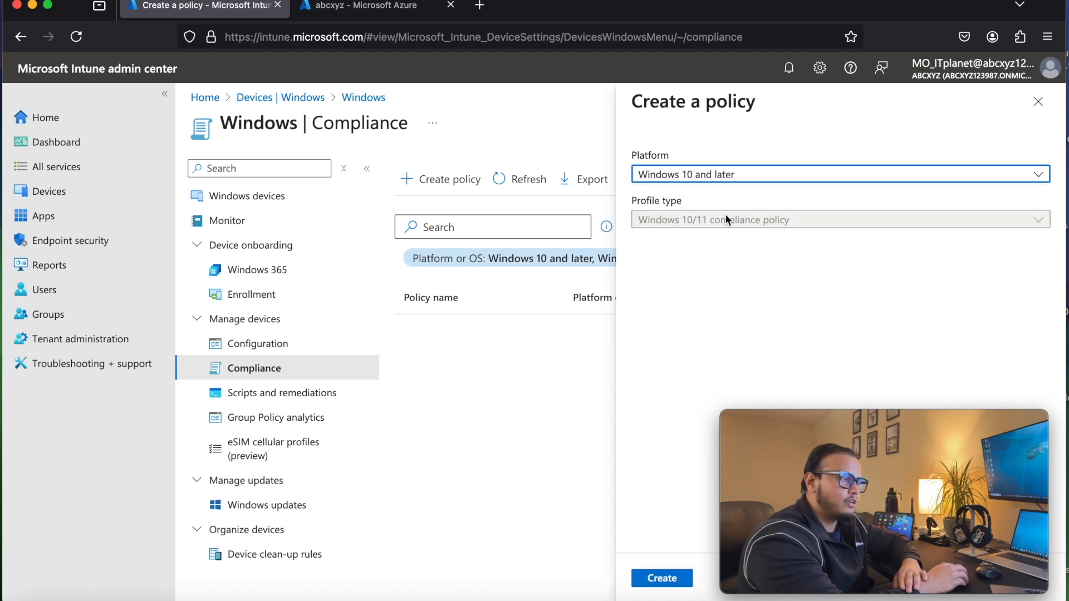
pyautogui.click(662, 578)
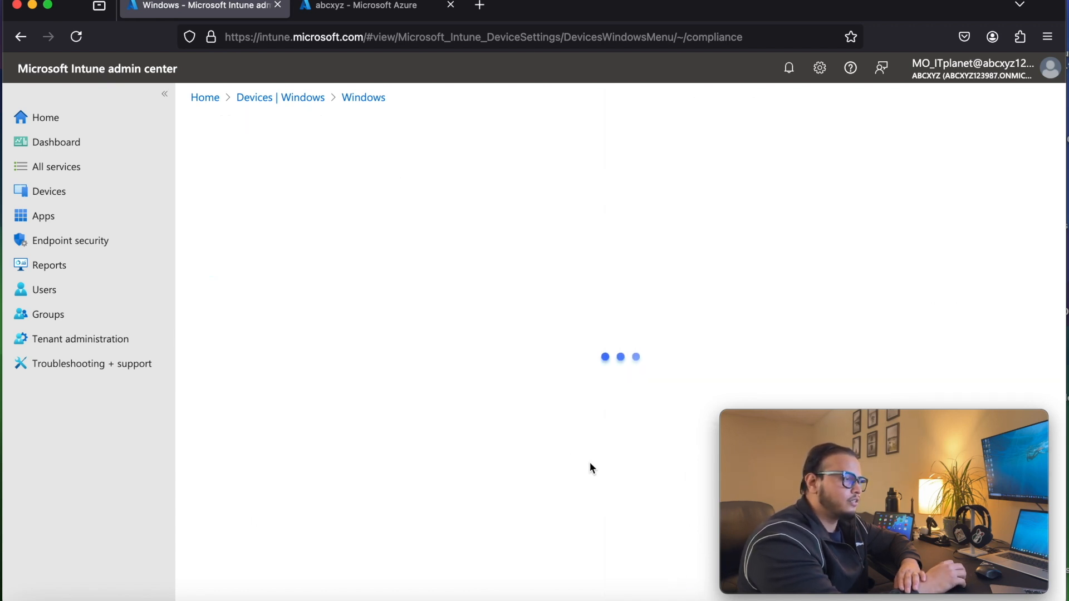
# Step: Name the compliance policy "AntiSpyware Policy"
pyautogui.click(411, 224)
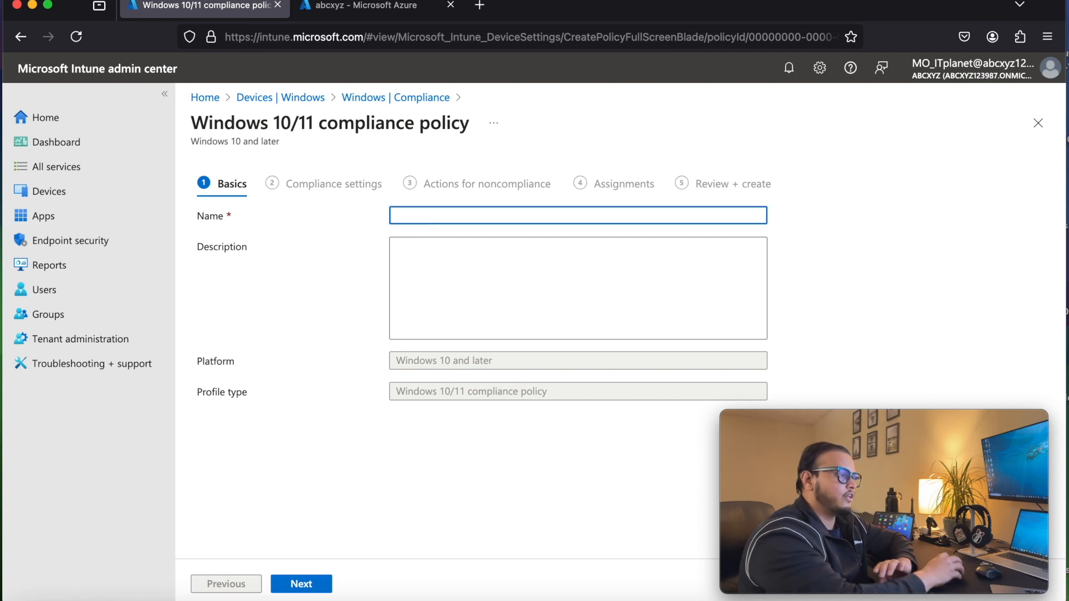
pyautogui.write('AntiSpyware')
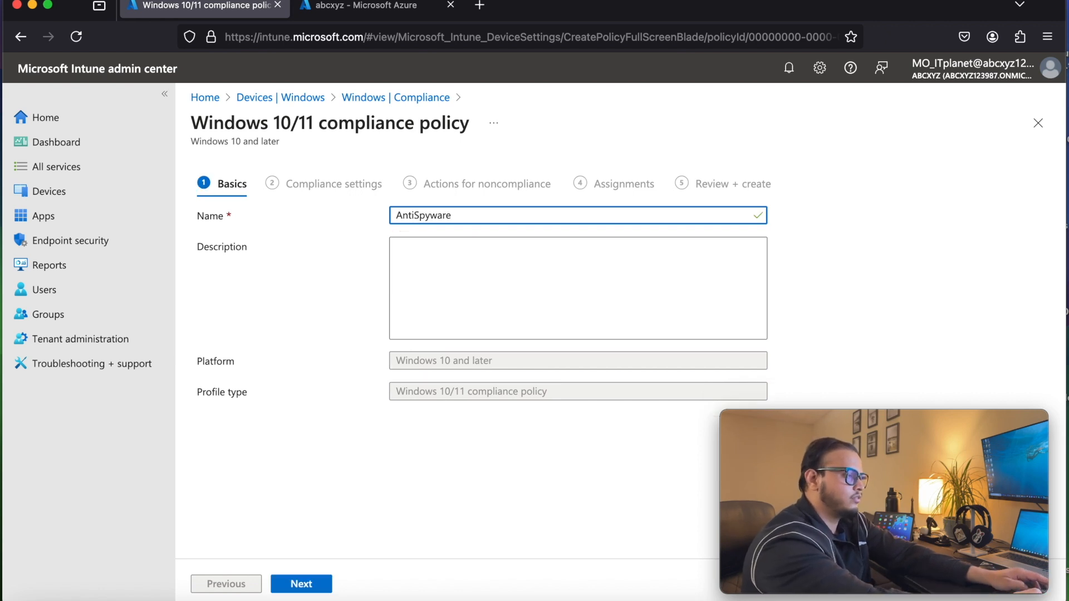
pyautogui.write(' Policy')
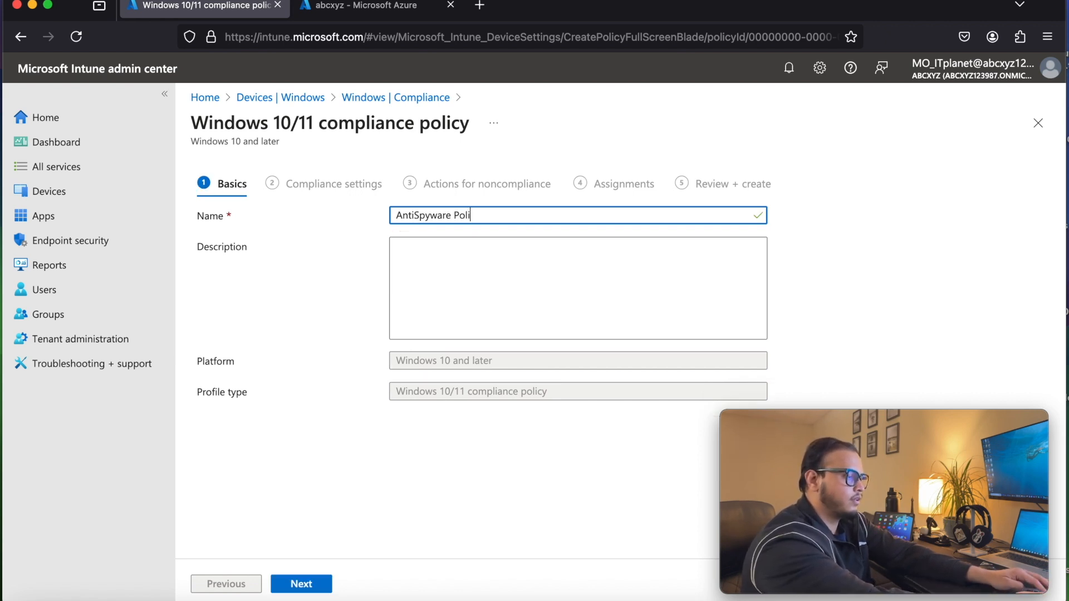
# Step: Enter the description "Checks for the device if antispyware is present to make it a compliant device." and continue to the compliance settings
pyautogui.click(414, 242)
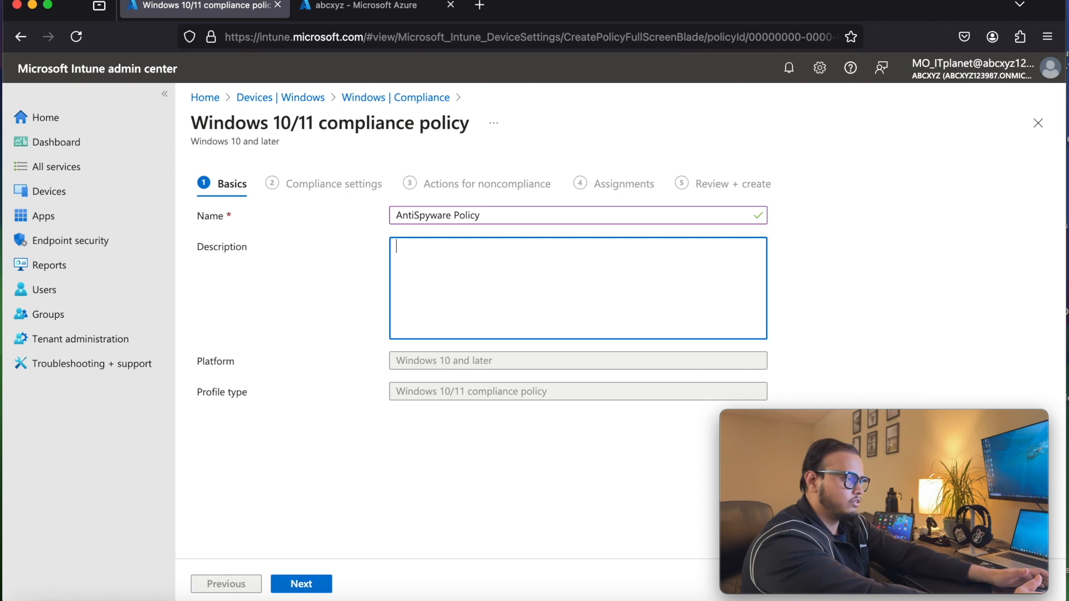
pyautogui.write('checks')
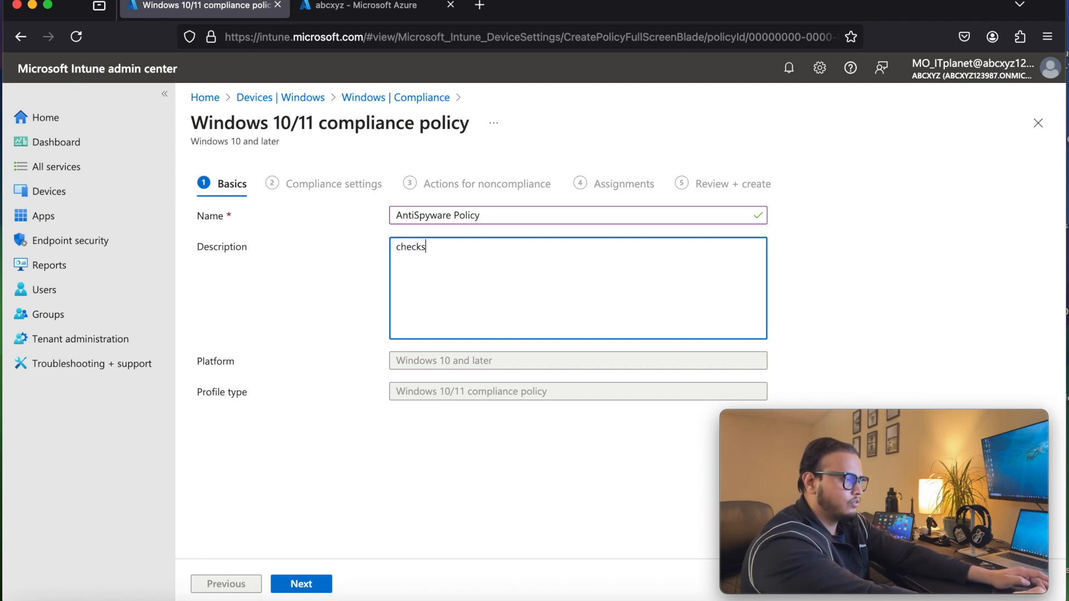
pyautogui.write(' for the devic')
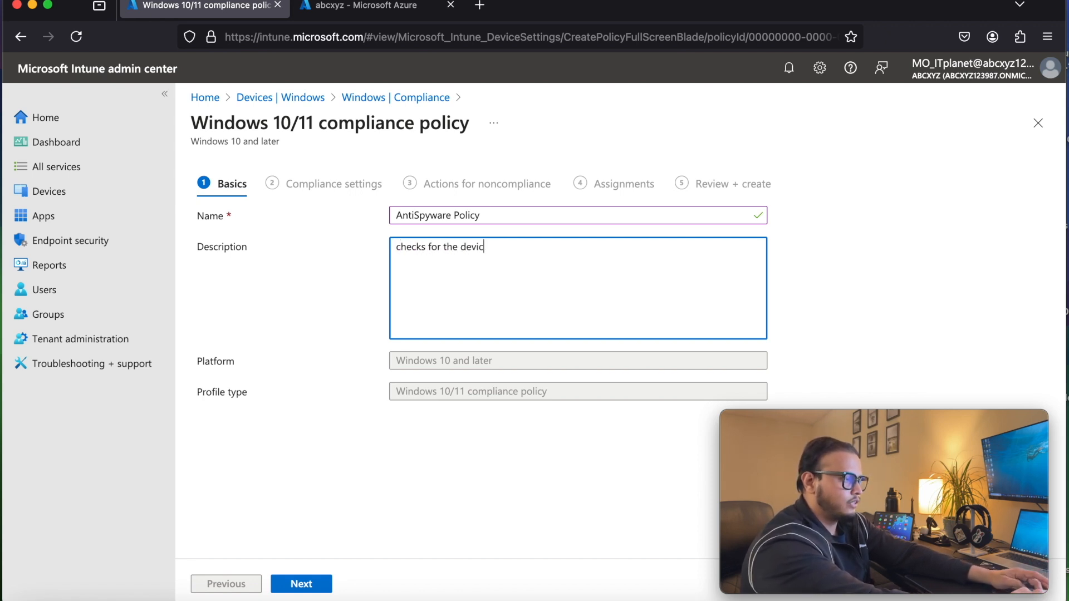
pyautogui.write('e if anti')
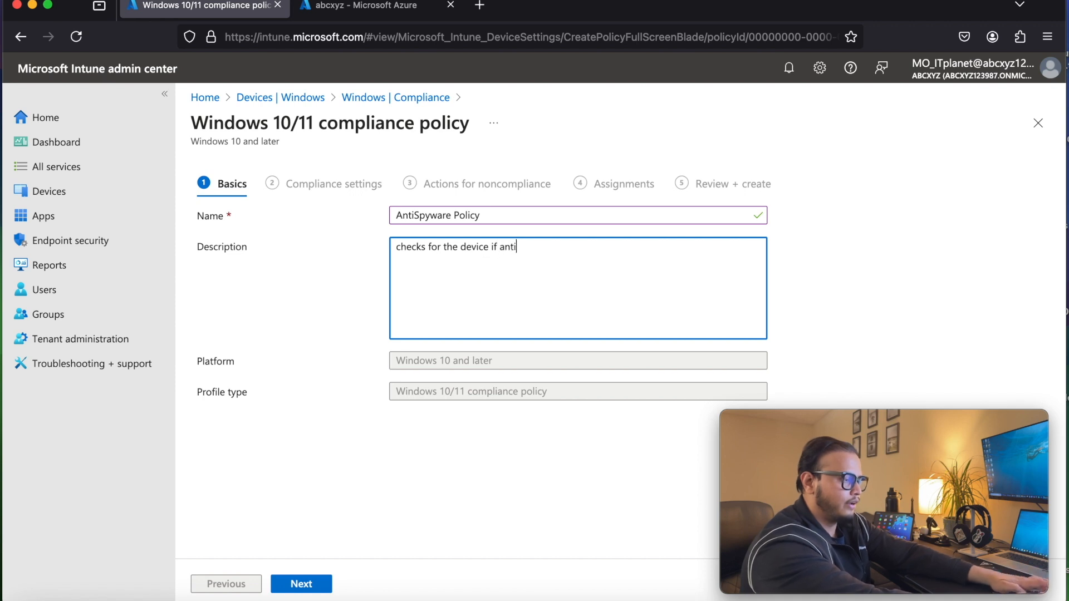
pyautogui.write('spyware is')
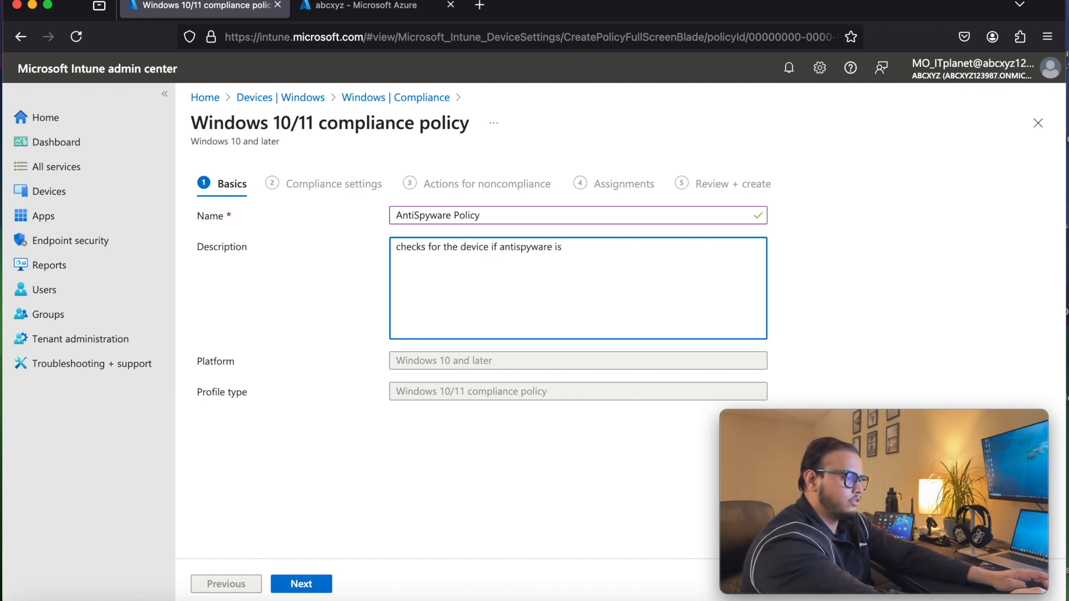
pyautogui.write(' present t')
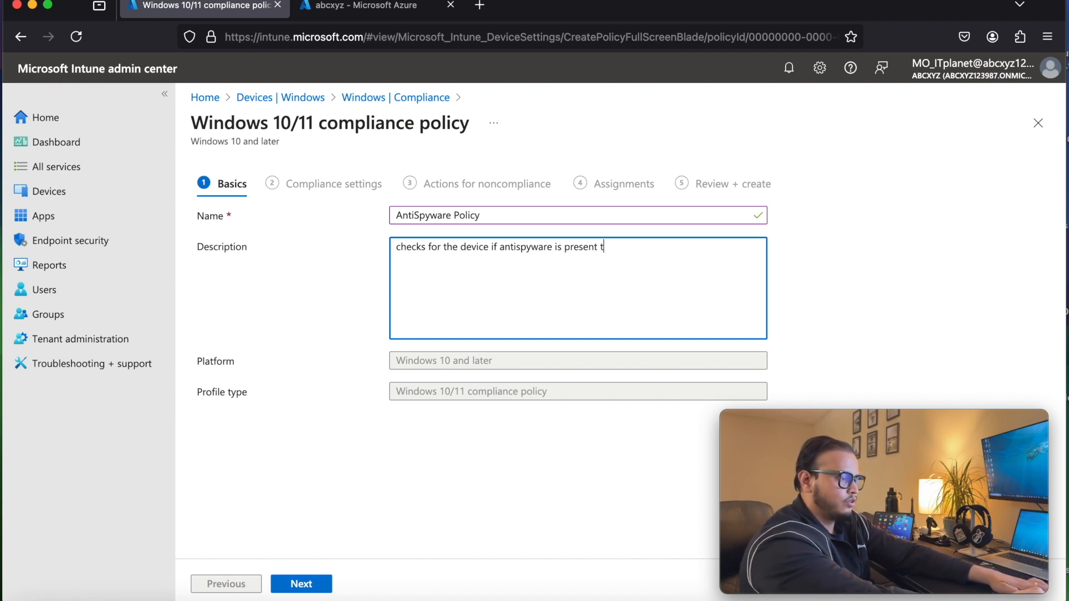
pyautogui.write('o make it a comp')
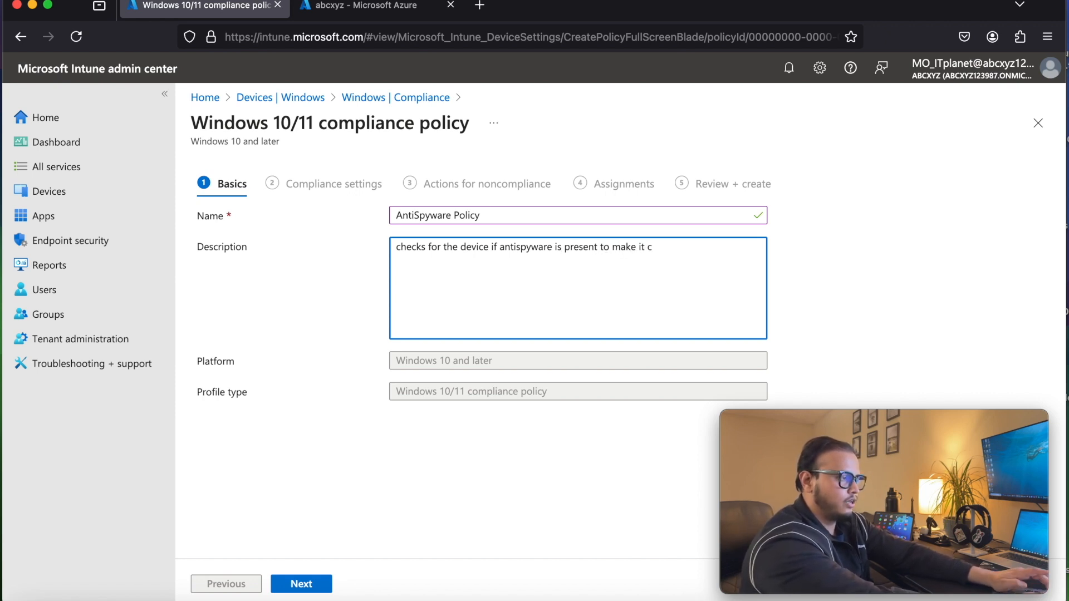
pyautogui.write('liant ')
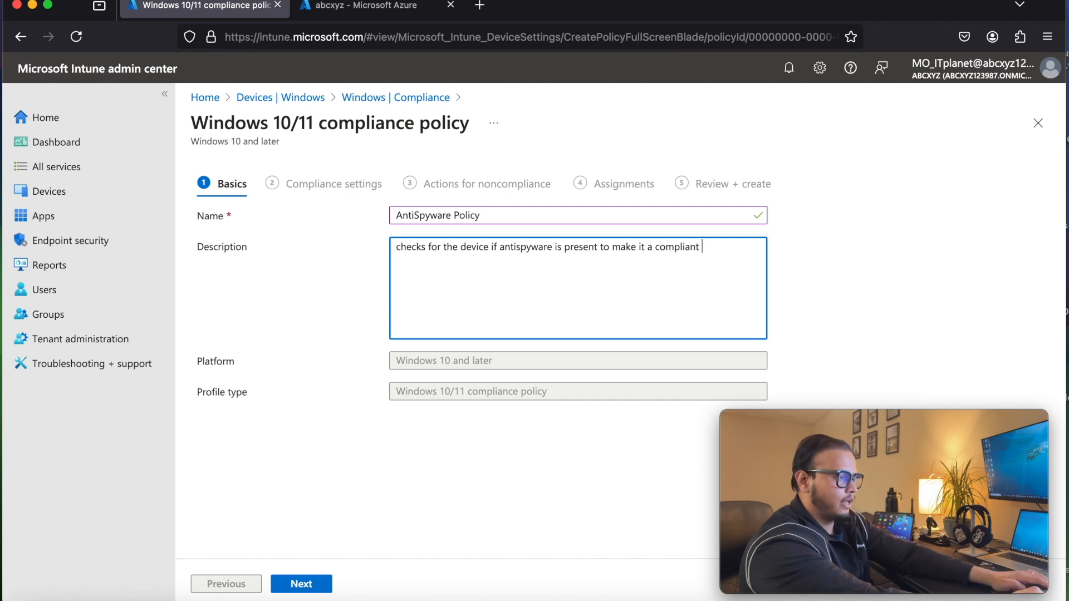
pyautogui.write('debicv')
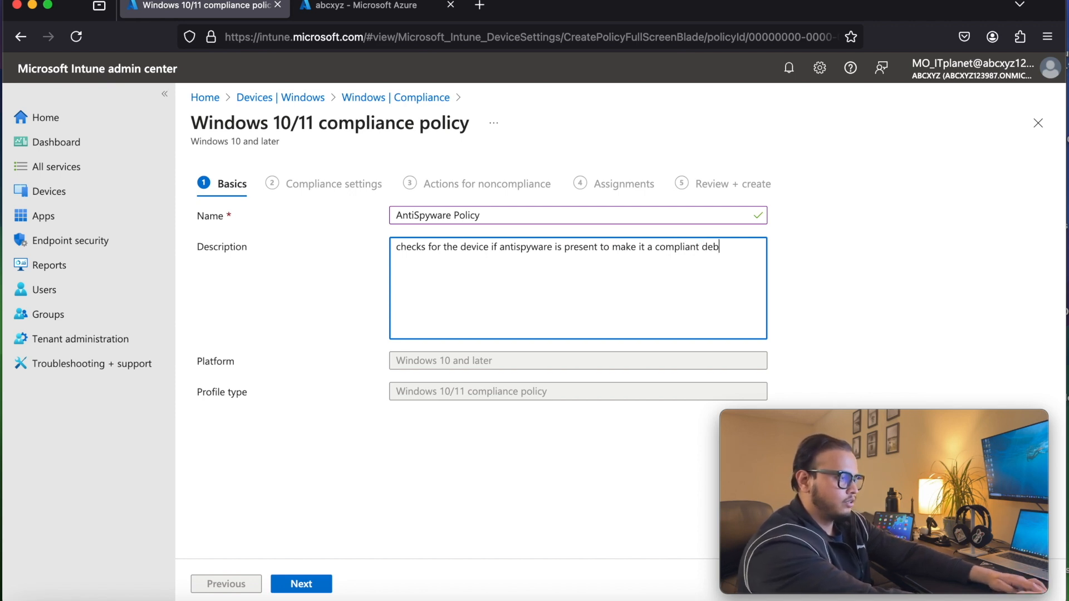
pyautogui.press('BackSpace')
pyautogui.press('BackSpace')
pyautogui.press('BackSpace')
pyautogui.press('BackSpace')
pyautogui.write('vice.')
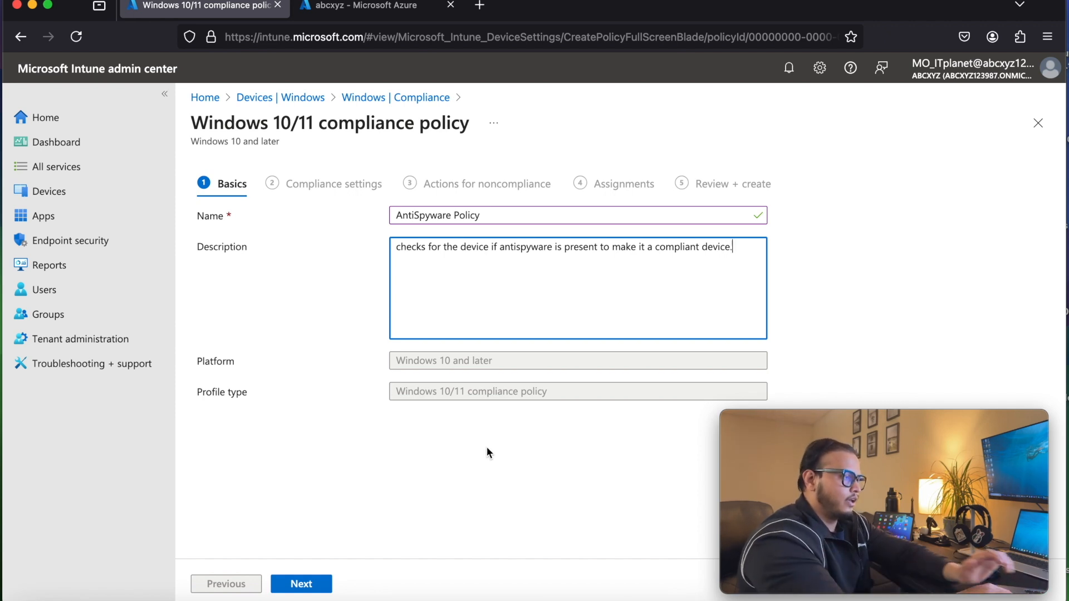
pyautogui.click(399, 243)
pyautogui.press('BackSpace')
pyautogui.write('C')
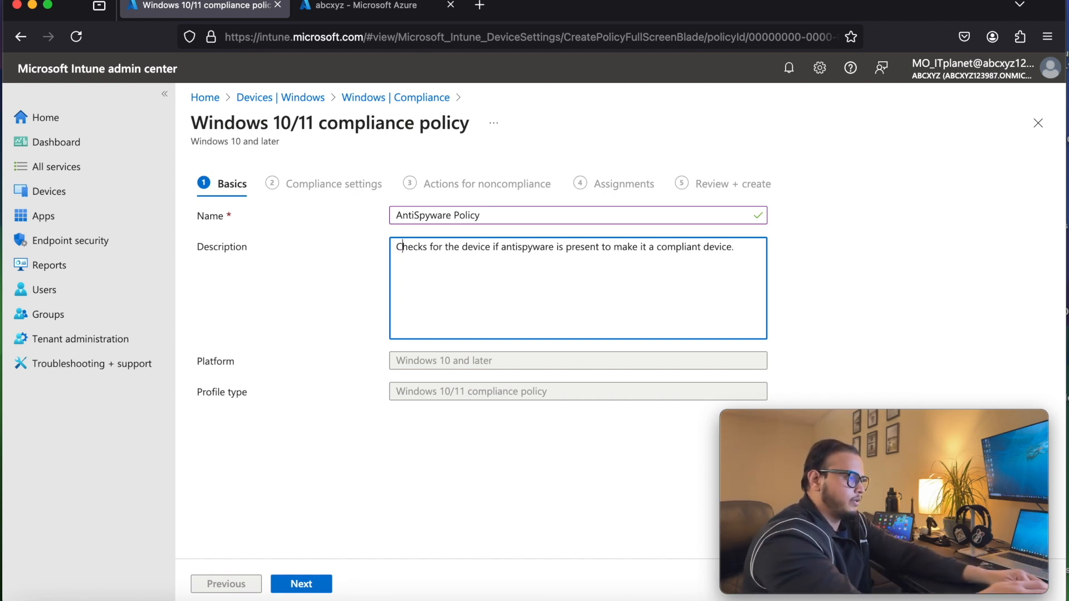
pyautogui.click(295, 582)
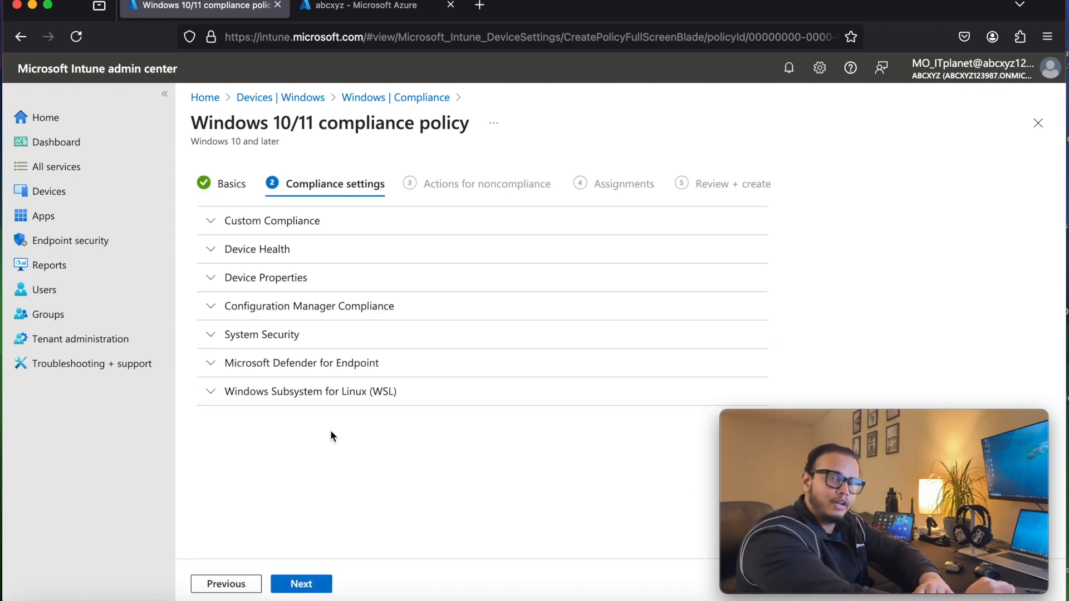
# Step: Examine the Custom Compliance, Device Health, Device Properties and Configuration Manager Compliance settings
pyautogui.click(211, 222)
pyautogui.click(213, 222)
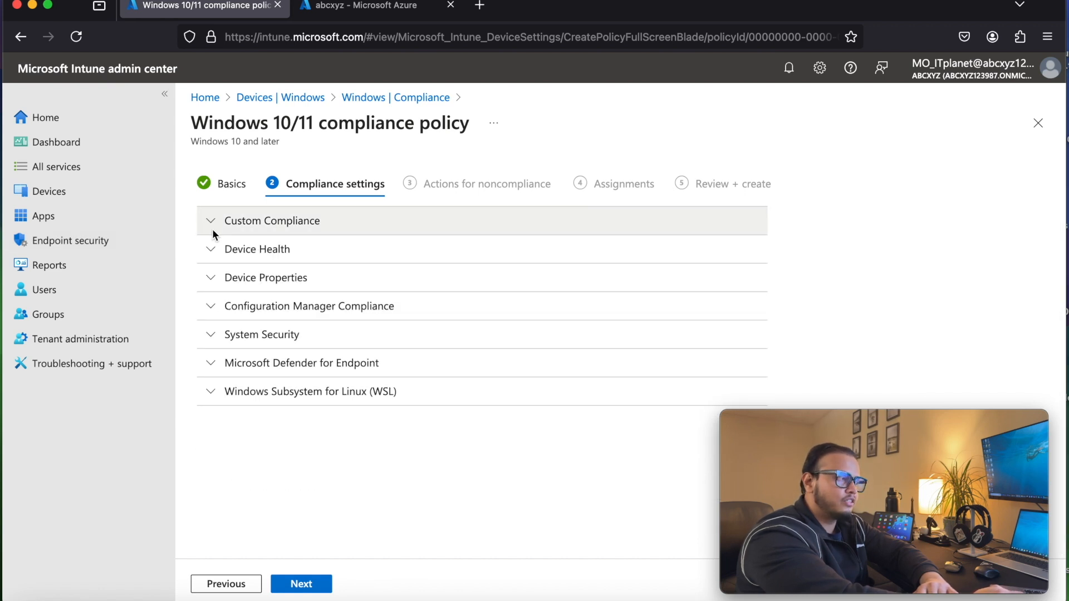
pyautogui.click(214, 251)
pyautogui.click(210, 248)
pyautogui.click(213, 277)
pyautogui.click(213, 278)
pyautogui.click(213, 305)
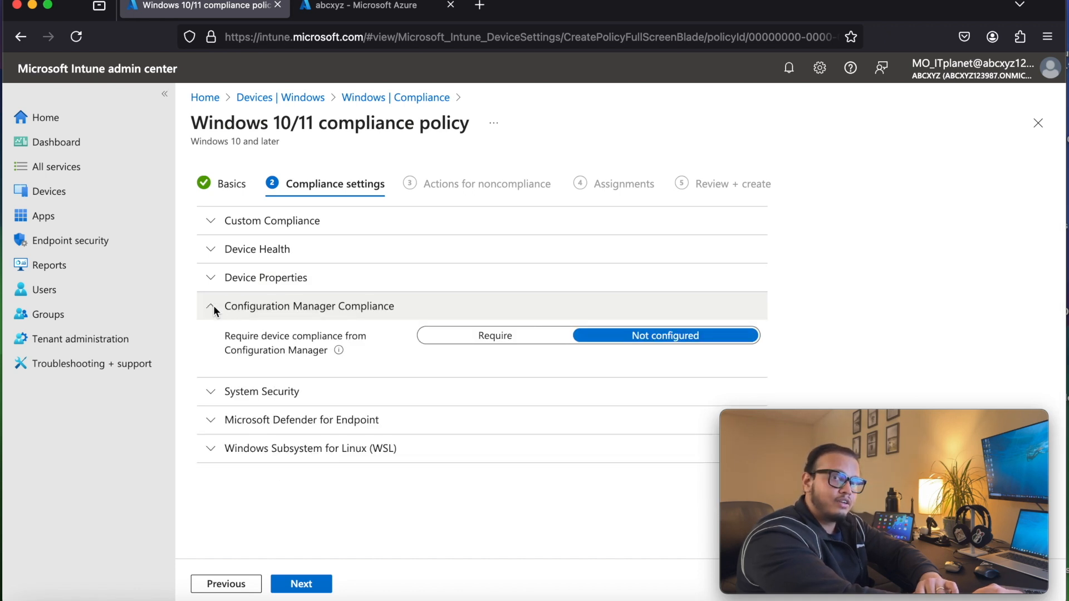
pyautogui.click(212, 305)
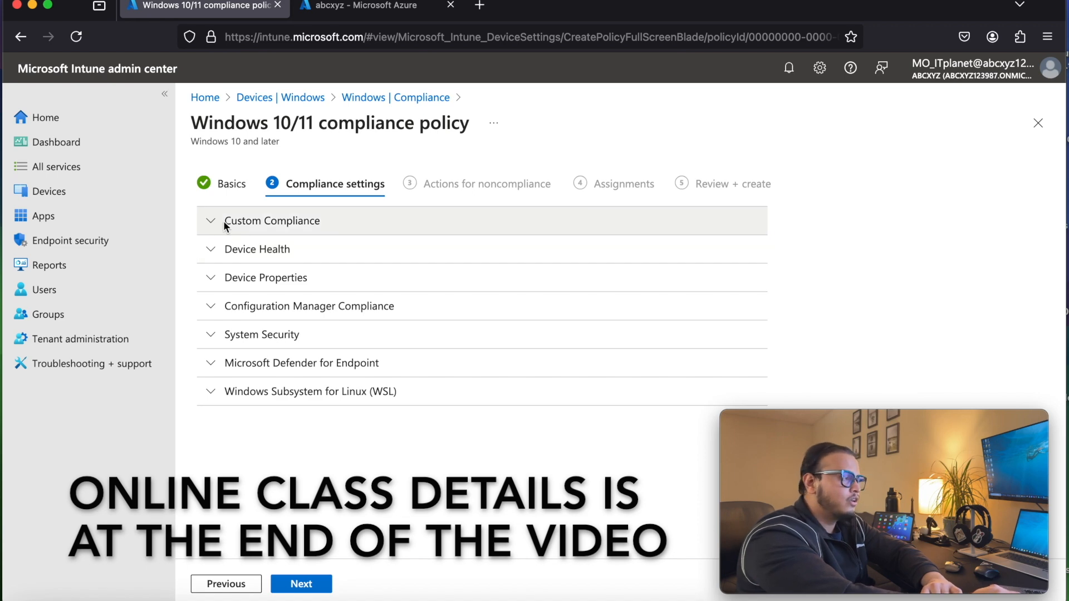
# Step: Set Antispyware to Require in the System Security device settings and continue to the actions for noncompliance
pyautogui.click(214, 333)
pyautogui.scroll(-3, 295, 426)
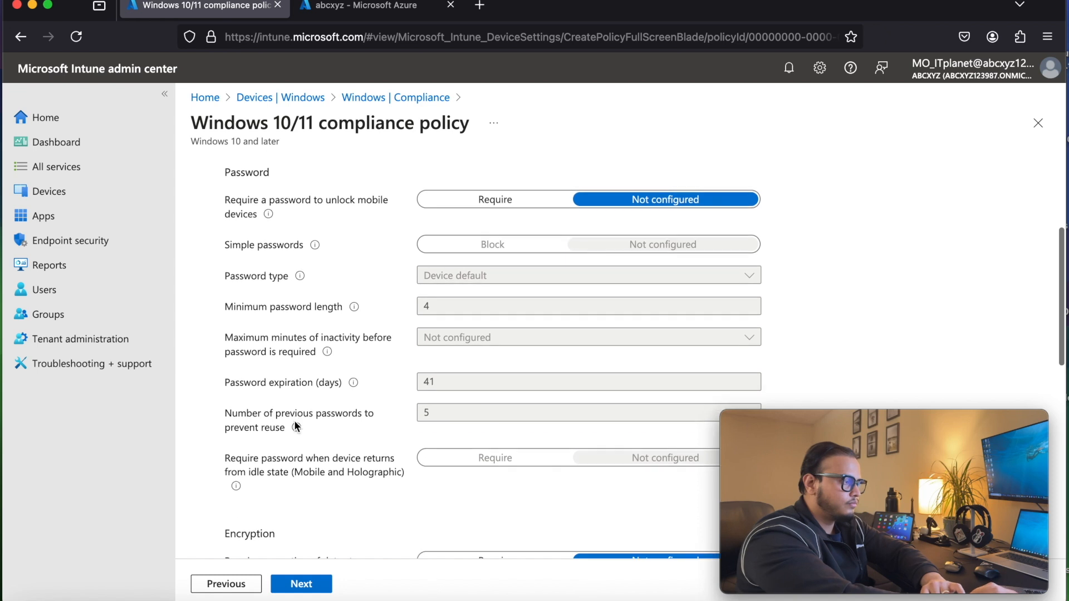
pyautogui.scroll(-6, 295, 426)
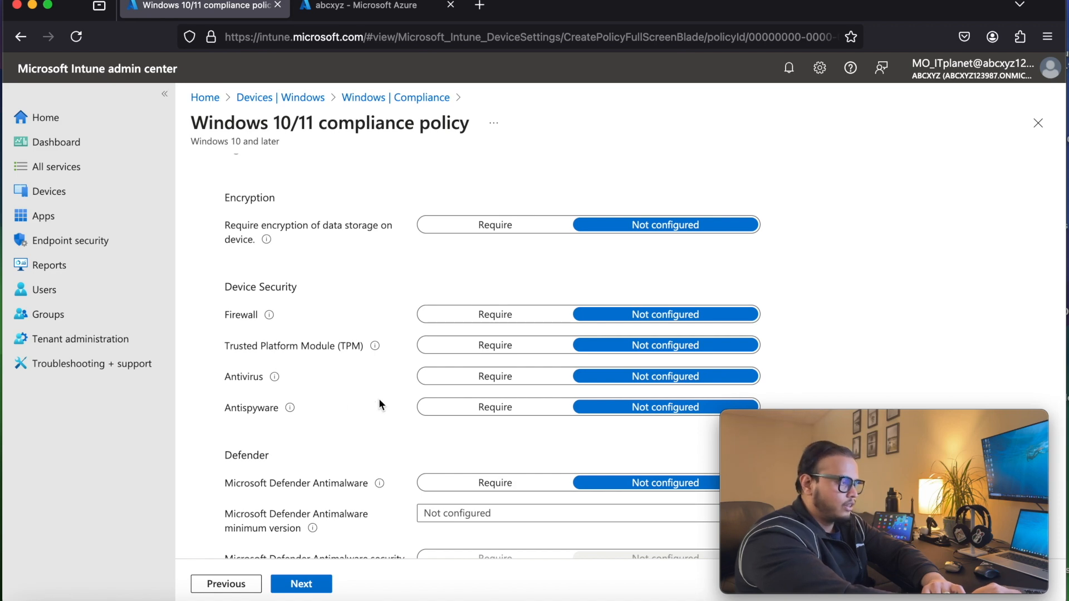
pyautogui.moveTo(290, 408)
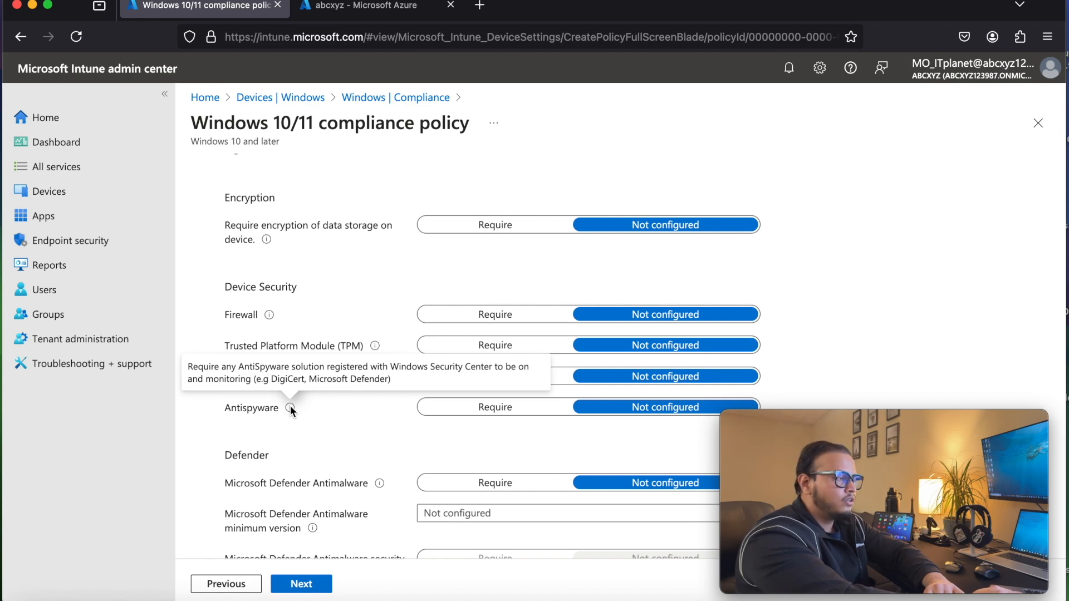
pyautogui.click(522, 409)
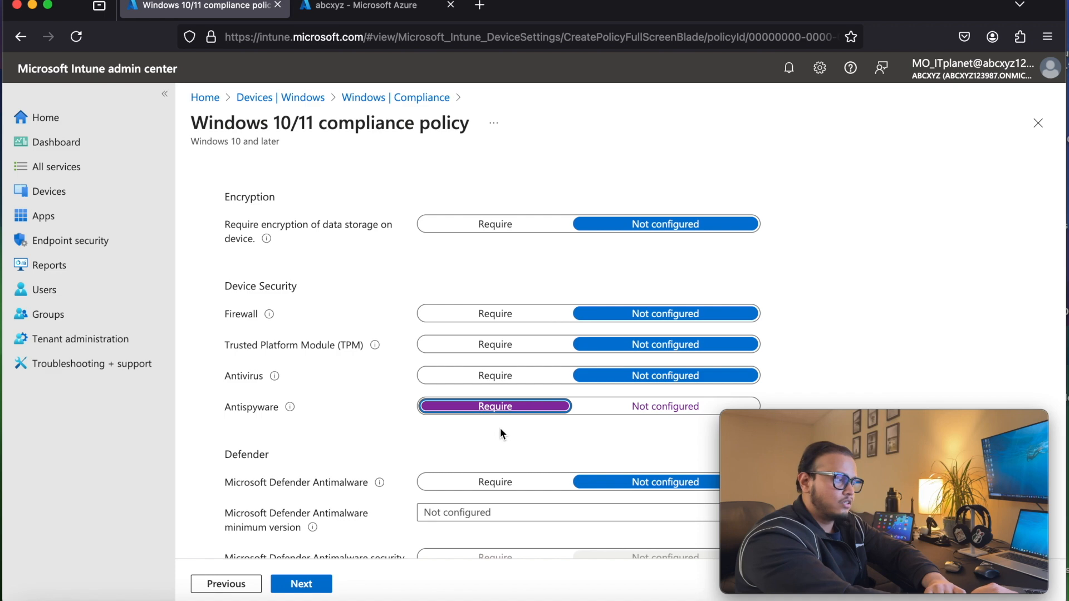
pyautogui.scroll(-2, 501, 433)
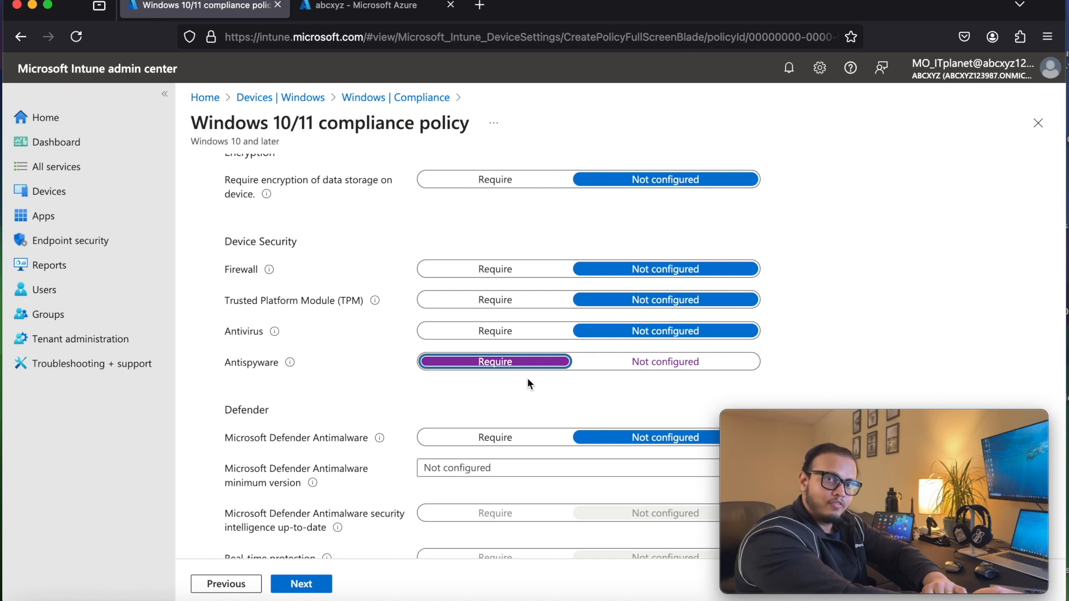
pyautogui.scroll(-3, 526, 385)
pyautogui.click(308, 586)
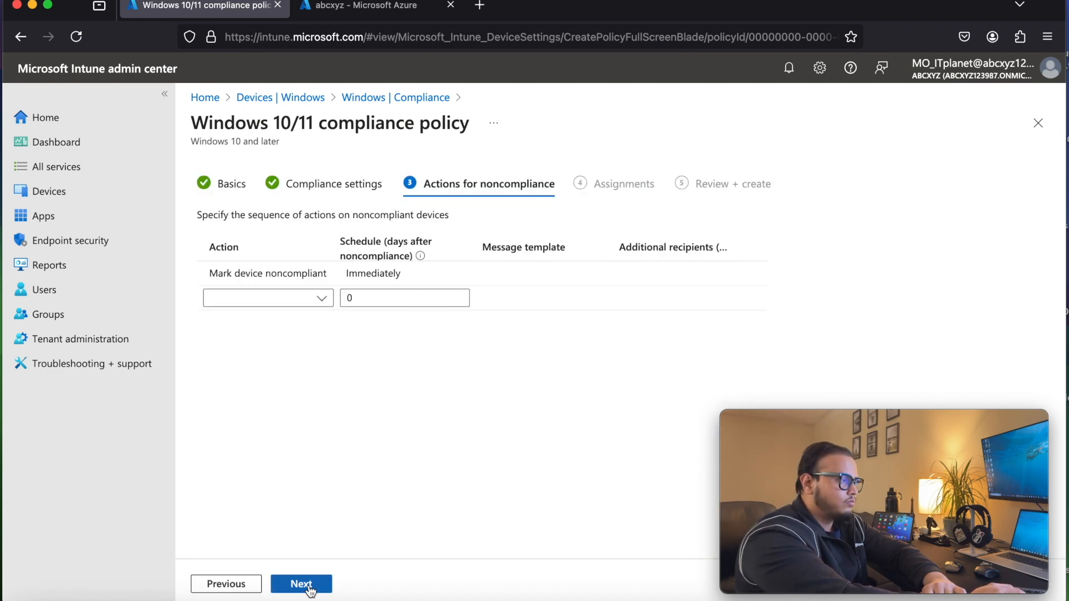
# Step: Keep the default noncompliance action and add Dynamic Group with Group Tag to the policy's included groups
pyautogui.click(308, 589)
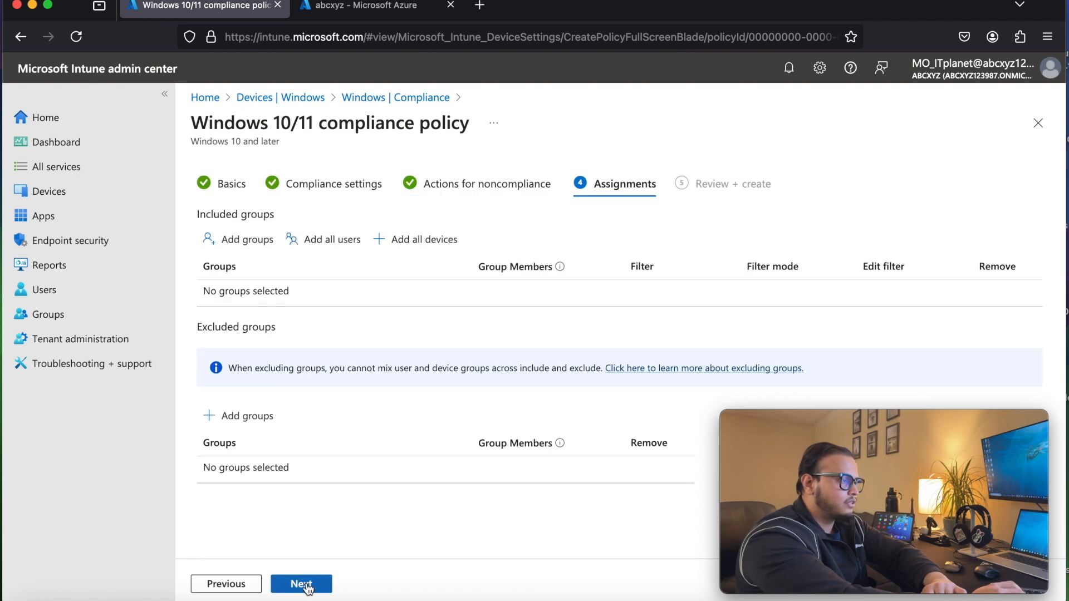
pyautogui.click(237, 239)
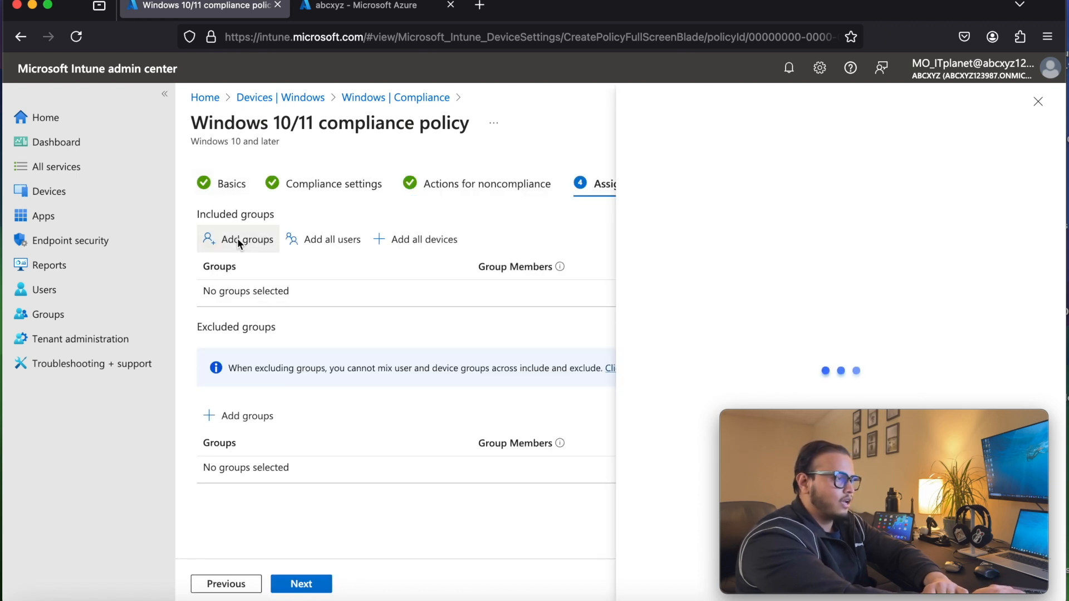
pyautogui.click(263, 261)
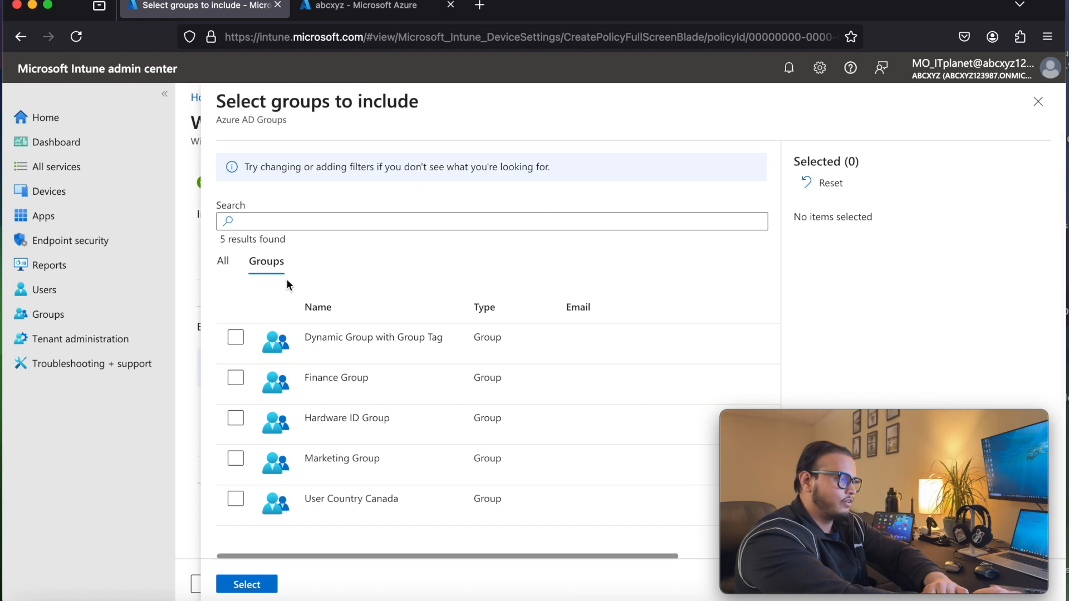
pyautogui.click(386, 353)
pyautogui.click(268, 584)
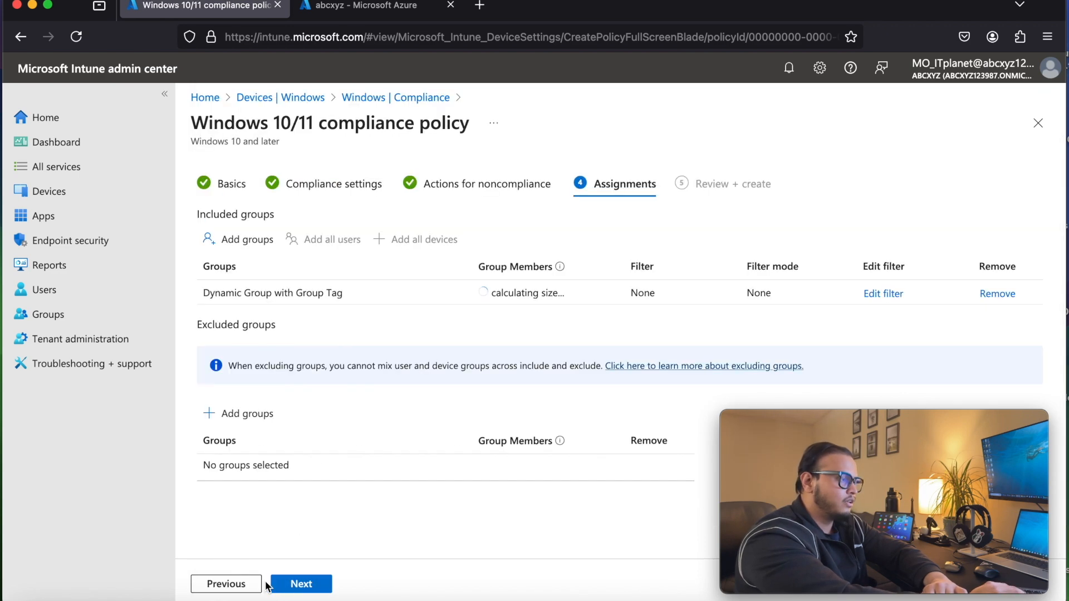
# Step: Finish the assignments, create the AntiSpyware Policy, and return to the refreshed Windows compliance policy list
pyautogui.click(302, 585)
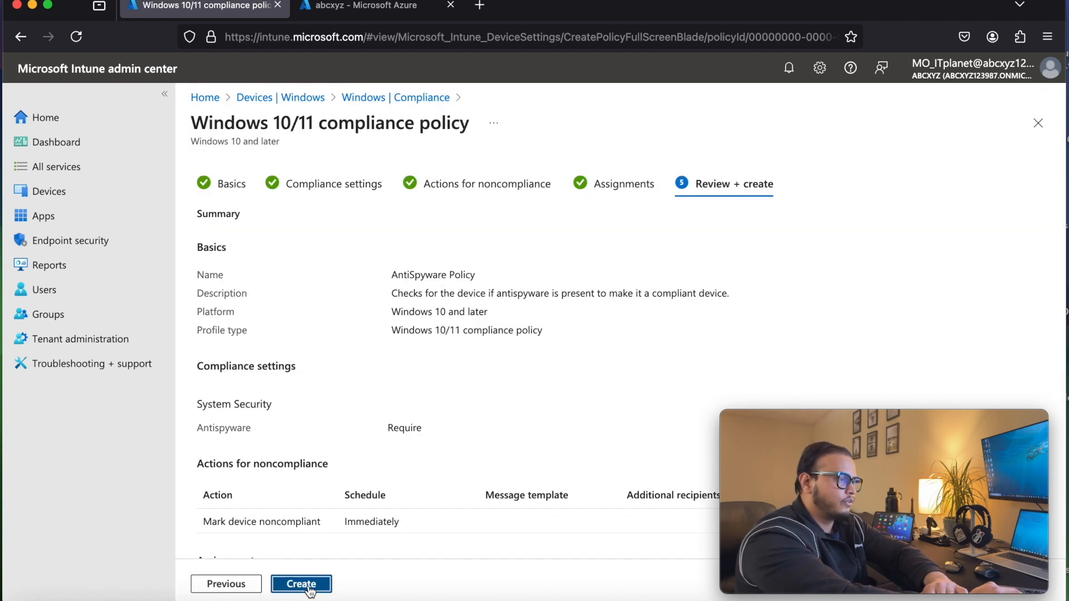
pyautogui.click(310, 589)
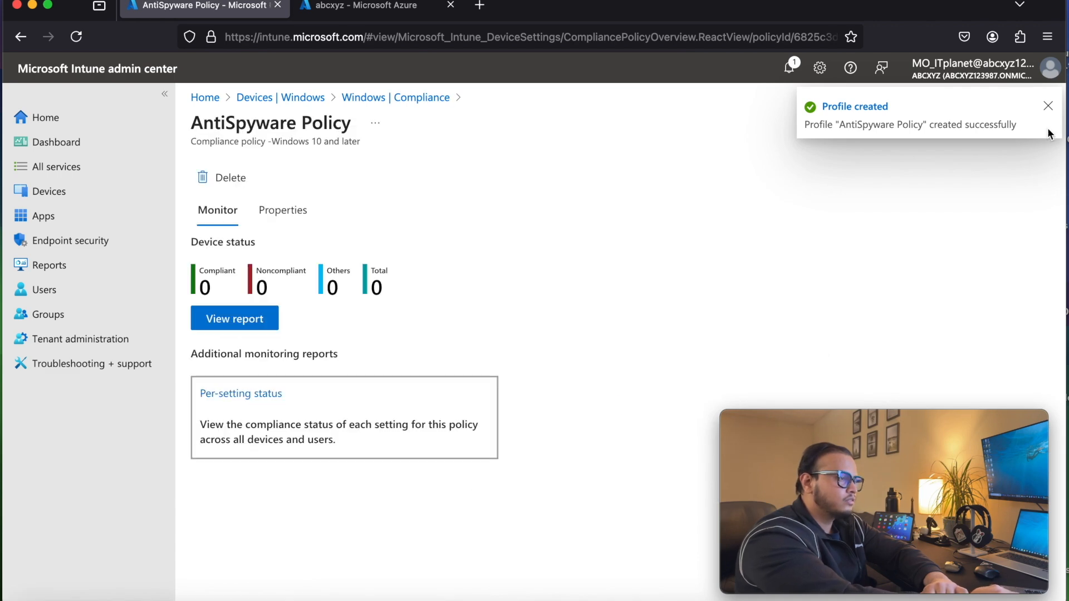
pyautogui.click(1048, 107)
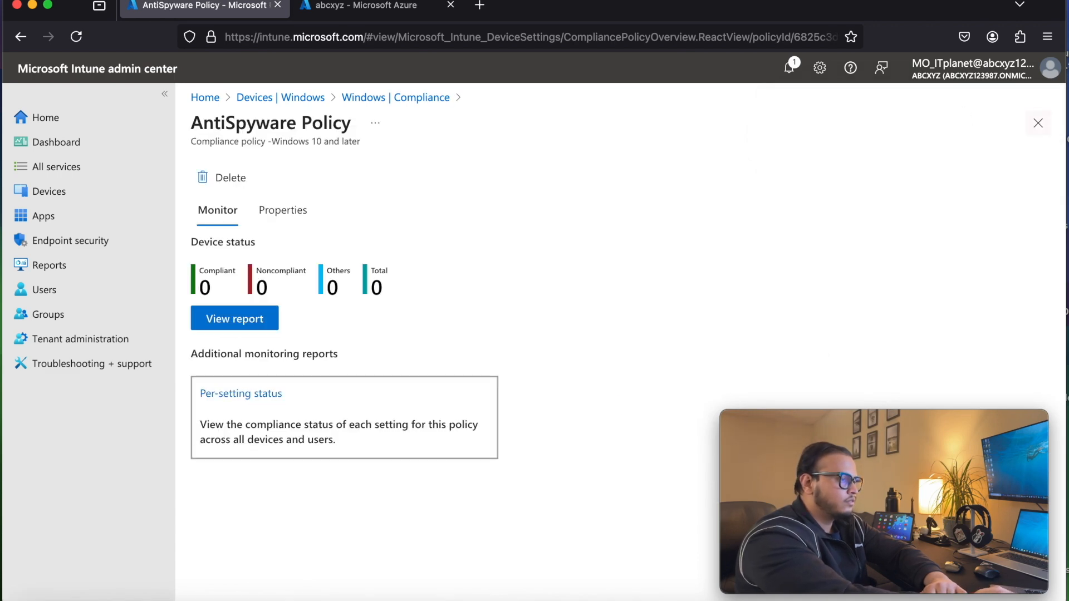
pyautogui.click(1038, 122)
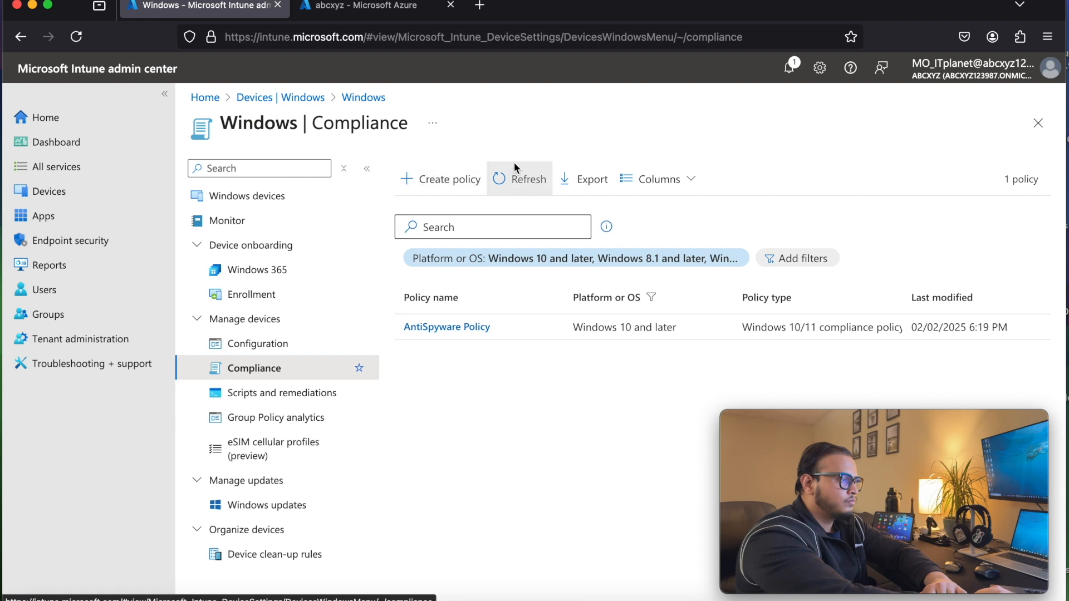
pyautogui.click(504, 178)
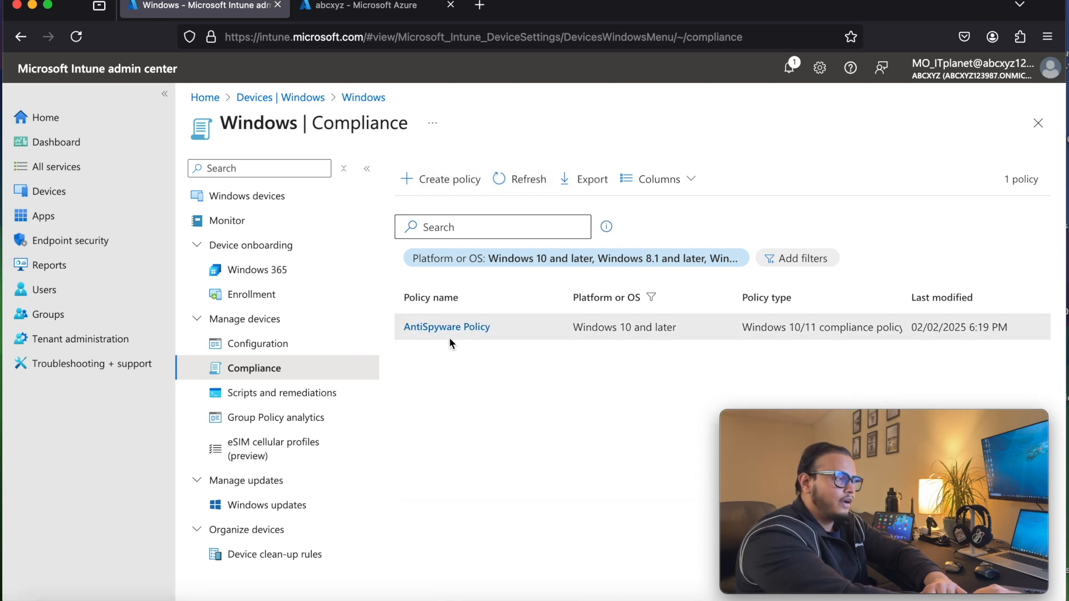
# Step: Review the AntiSpyware Policy's properties, including its noncompliance actions and assignments, and return to the Windows compliance policy list
pyautogui.click(463, 326)
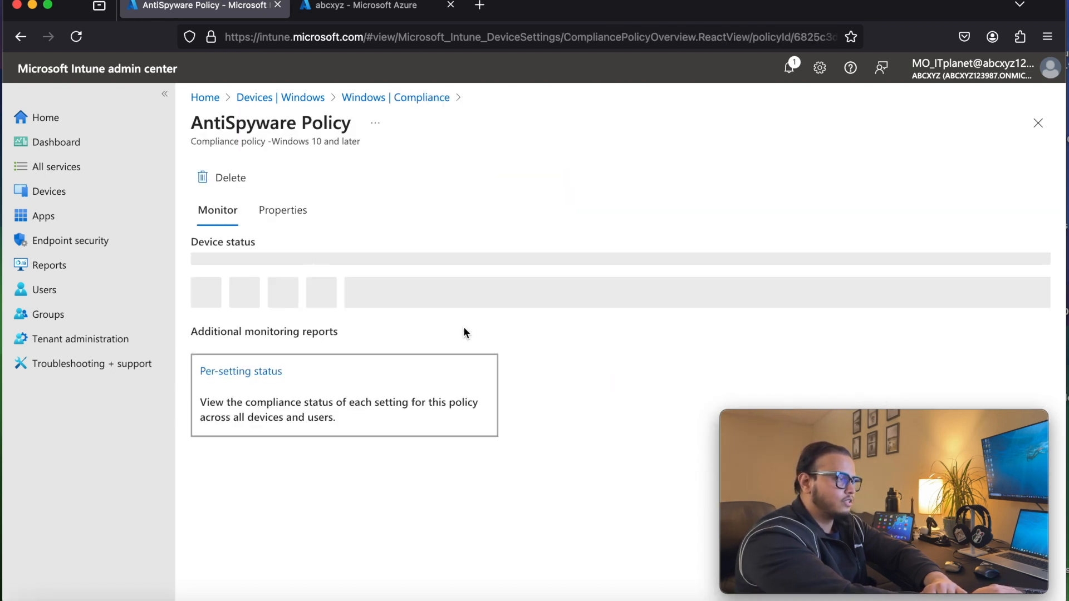
pyautogui.click(287, 210)
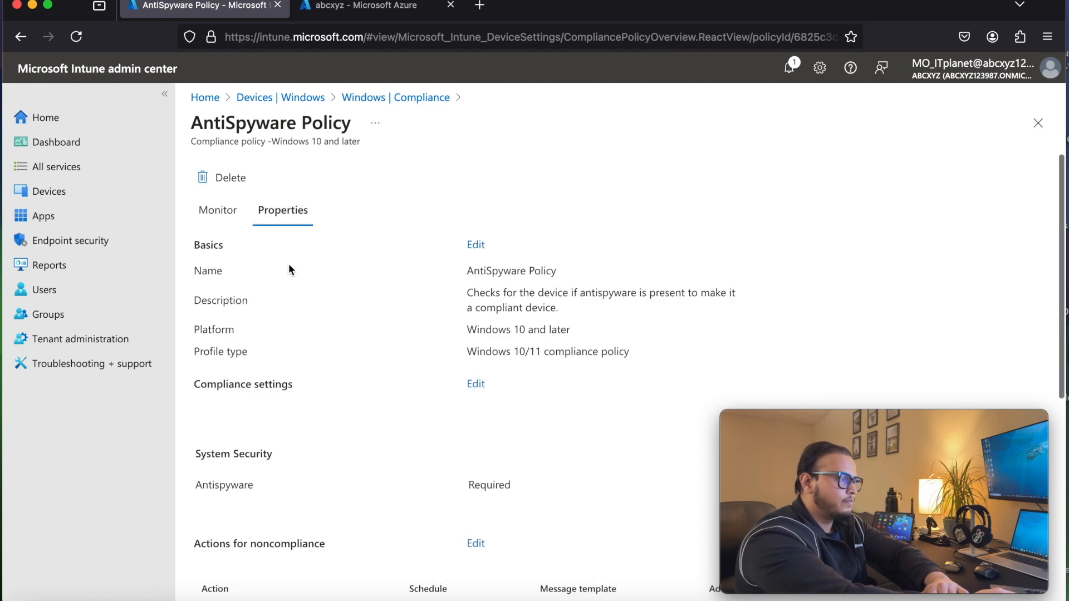
pyautogui.scroll(-6, 394, 366)
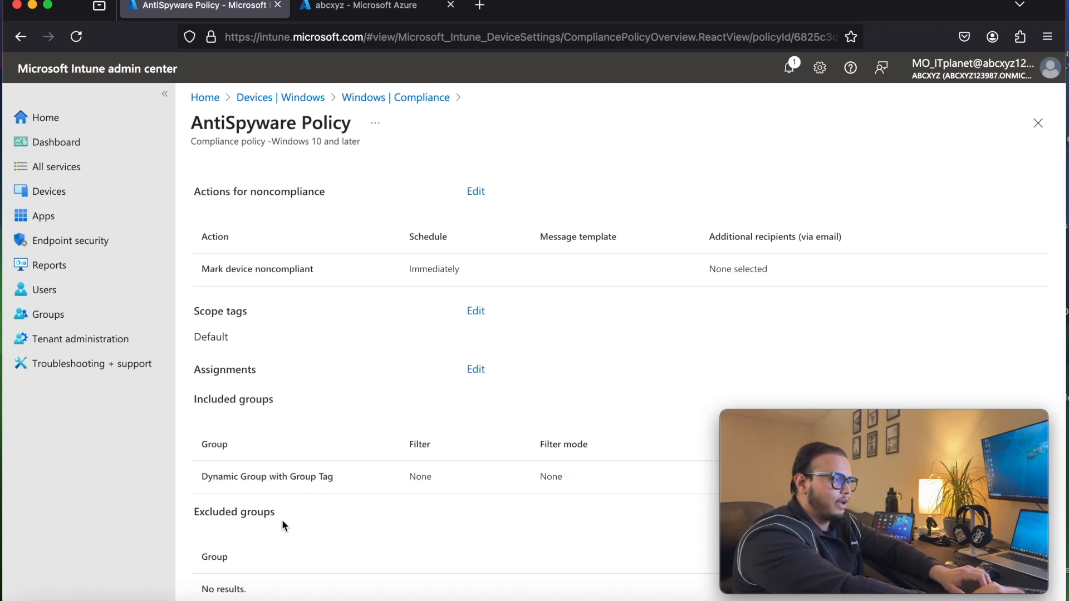
pyautogui.click(392, 98)
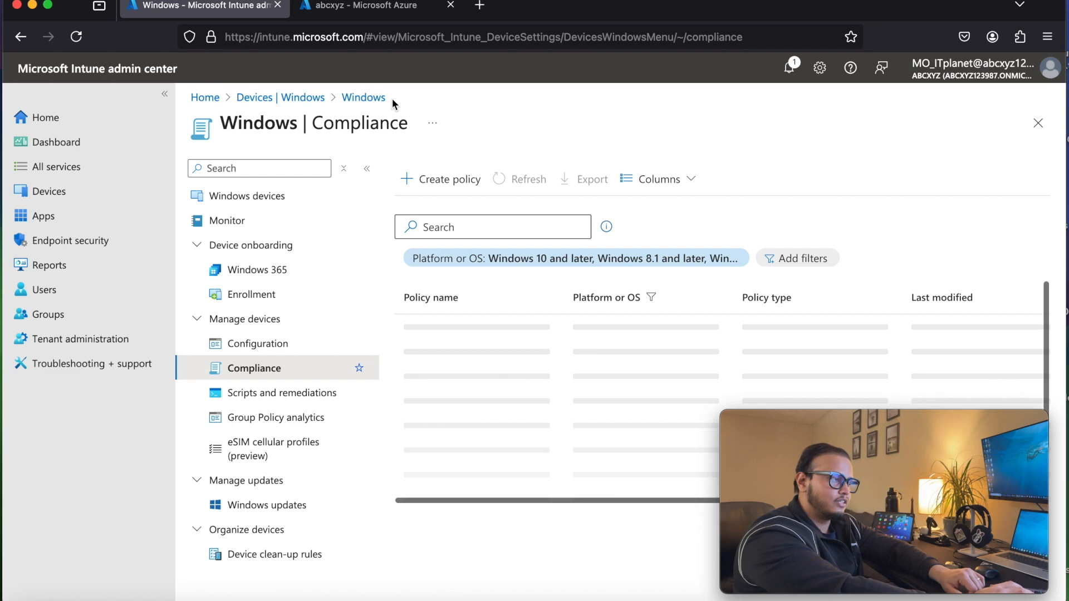